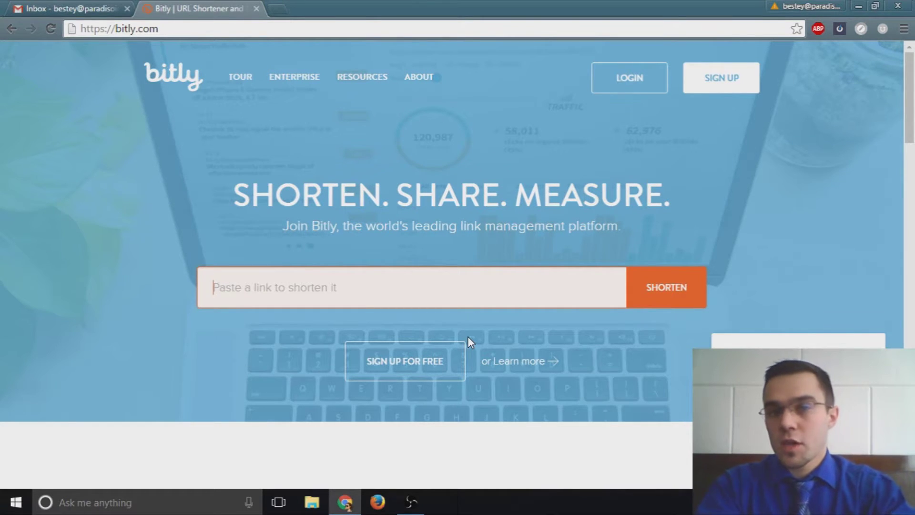
Step: Go to linkedin.com in a new tab
{"action": "key", "text": "ctrl+t"}
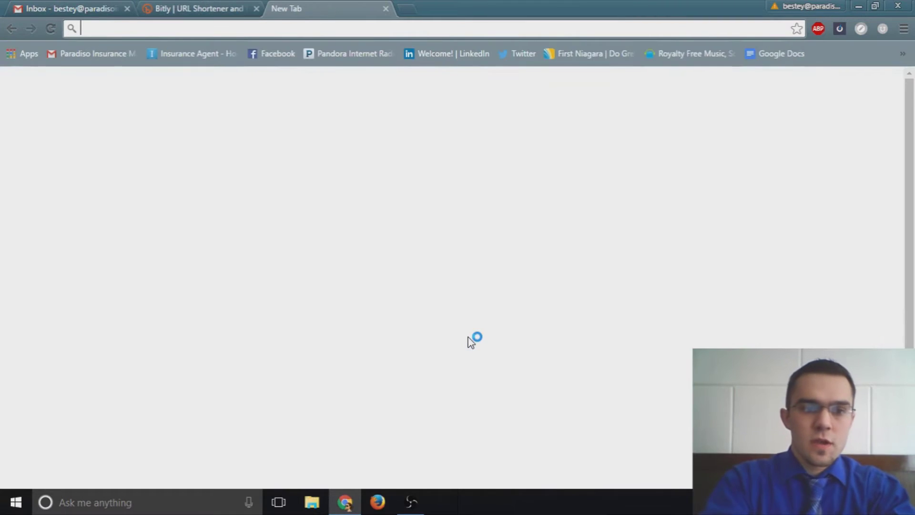
{"action": "type", "text": "linkedin.com"}
{"action": "key", "text": "Return"}
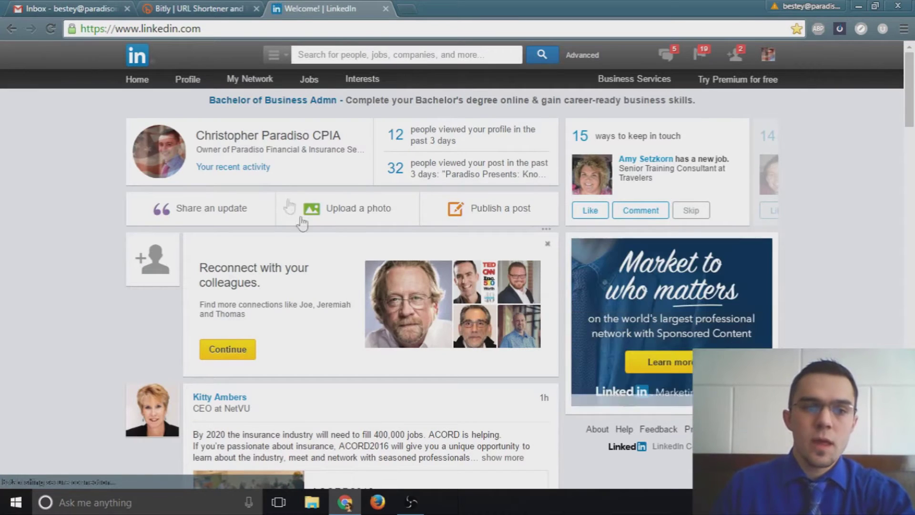
Step: From recent activity and the profile, open the 'Paradiso Presents: Know Your Value Proposition' article
{"action": "left_click", "coordinate": [239, 170]}
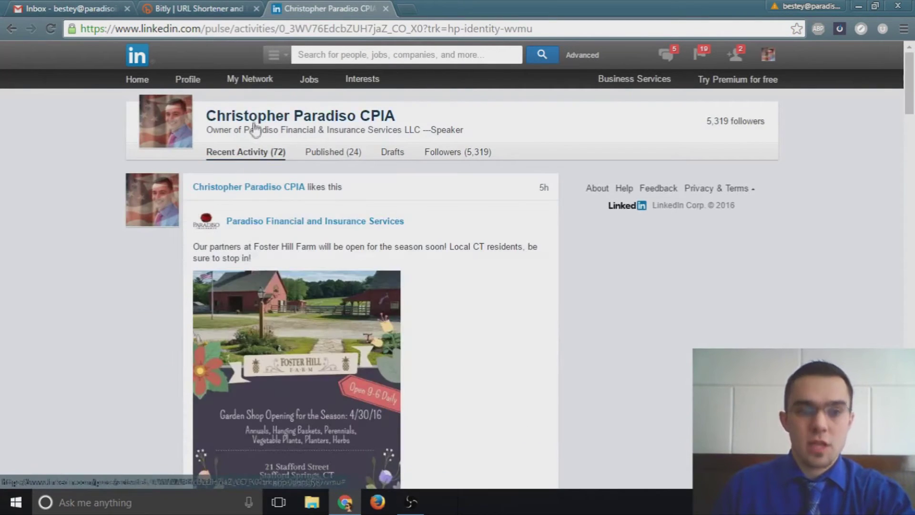
{"action": "left_click", "coordinate": [254, 122]}
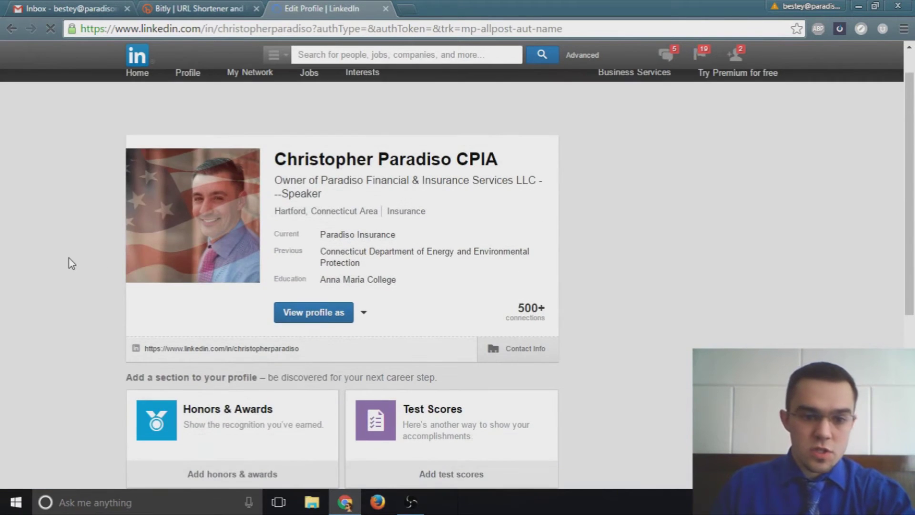
{"action": "scroll", "coordinate": [70, 260], "scroll_direction": "down", "scroll_amount": 5}
{"action": "scroll", "coordinate": [69, 263], "scroll_direction": "down", "scroll_amount": 1}
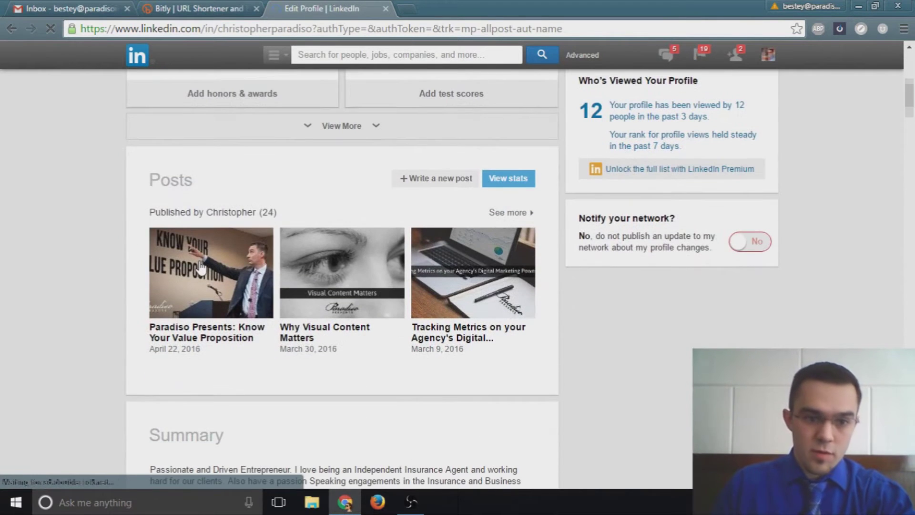
{"action": "left_click", "coordinate": [202, 265]}
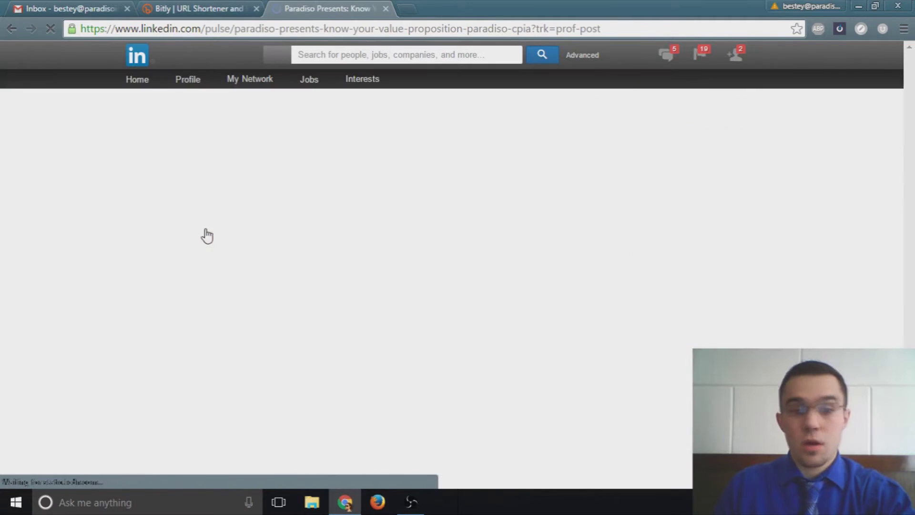
Step: Copy the article's full web address from the address bar
{"action": "left_click", "coordinate": [319, 29]}
{"action": "right_click", "coordinate": [318, 31]}
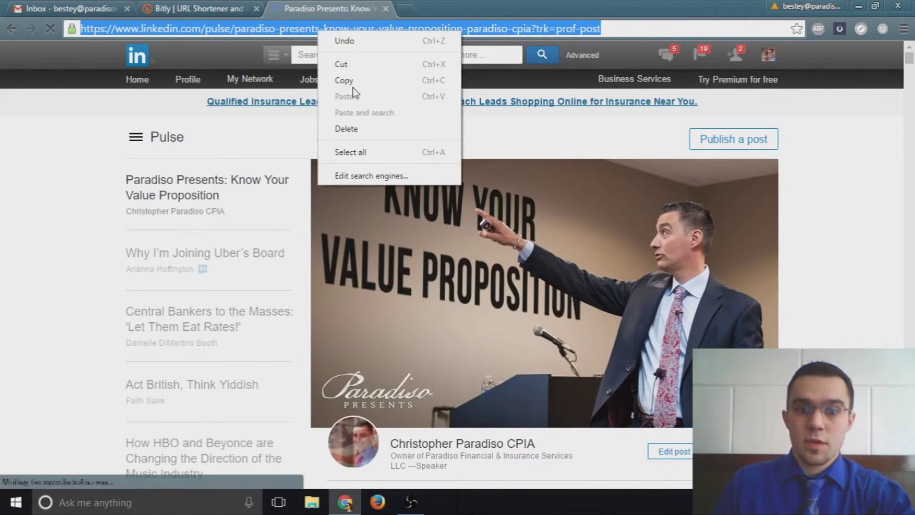
{"action": "left_click", "coordinate": [353, 82]}
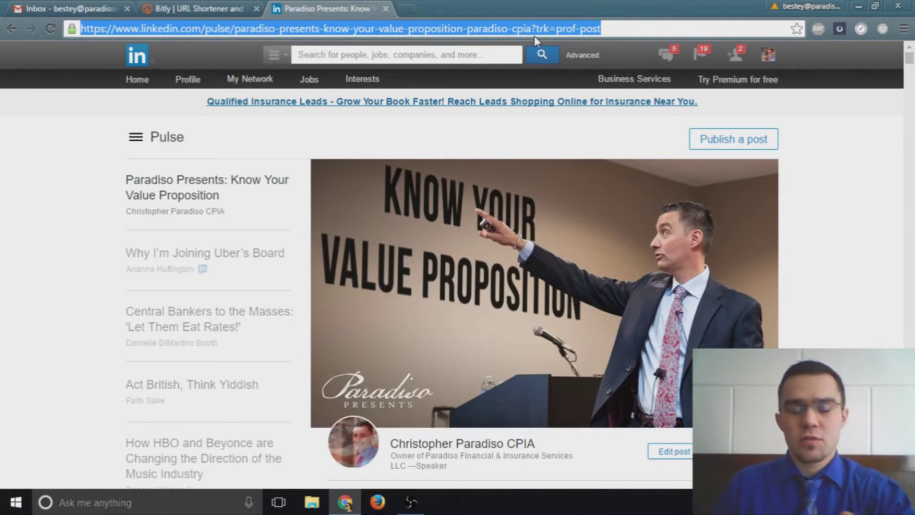
Step: Paste the LinkedIn article address into Bitly's Paste a link box
{"action": "left_click", "coordinate": [200, 8]}
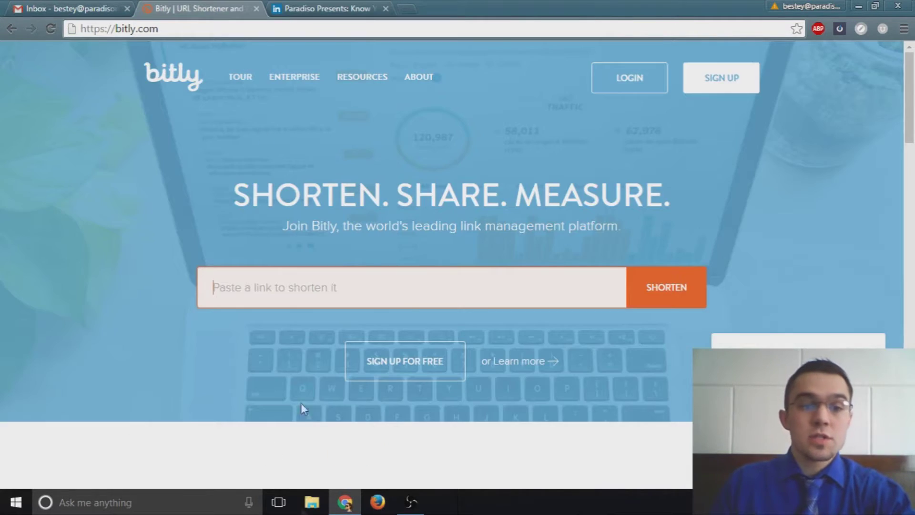
{"action": "right_click", "coordinate": [290, 290]}
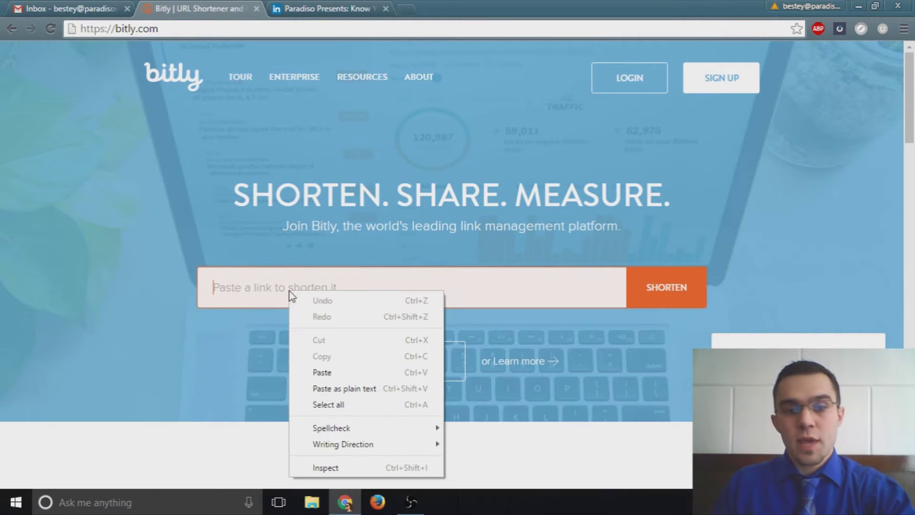
{"action": "left_click", "coordinate": [330, 377]}
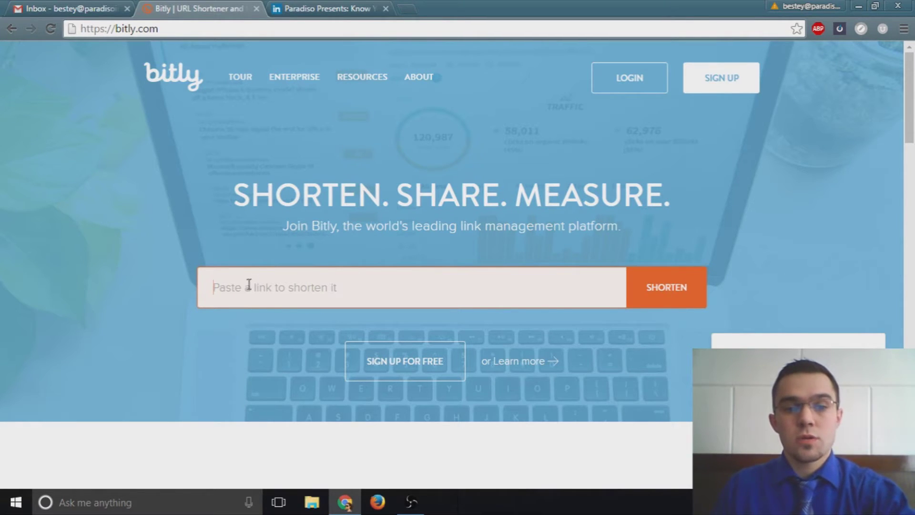
{"action": "left_click", "coordinate": [324, 9]}
{"action": "right_click", "coordinate": [527, 29]}
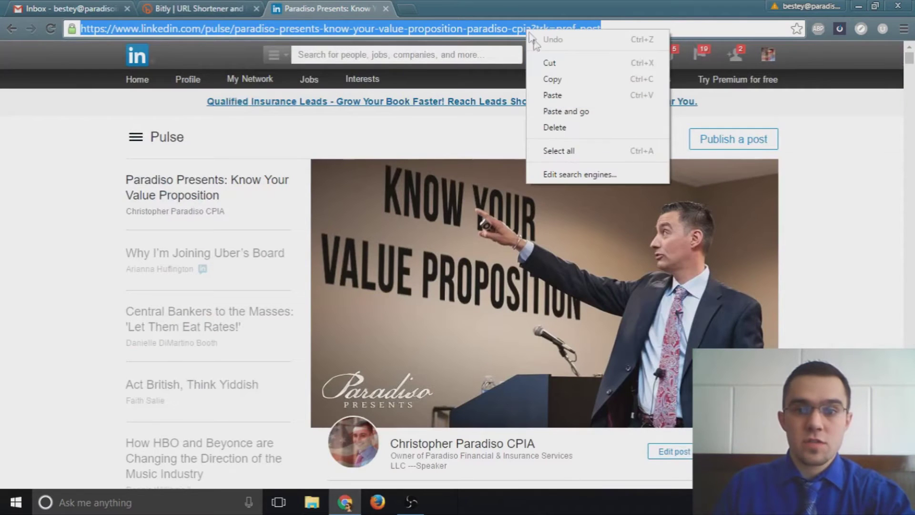
{"action": "left_click", "coordinate": [546, 80]}
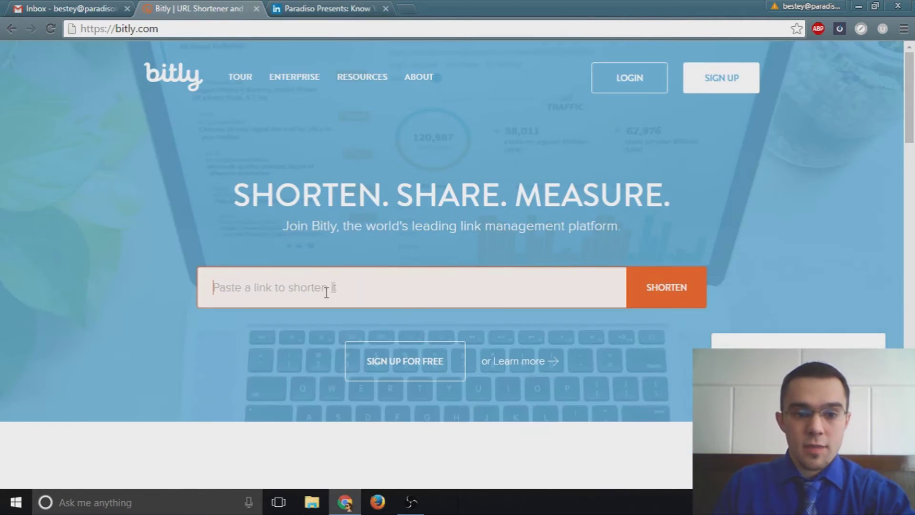
{"action": "right_click", "coordinate": [314, 300]}
{"action": "left_click", "coordinate": [334, 372]}
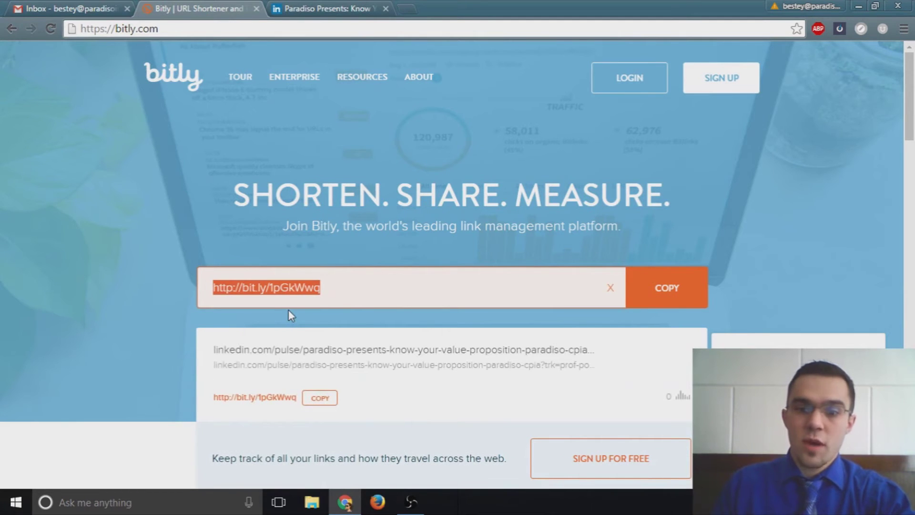
{"action": "scroll", "coordinate": [289, 308], "scroll_direction": "down", "scroll_amount": 3}
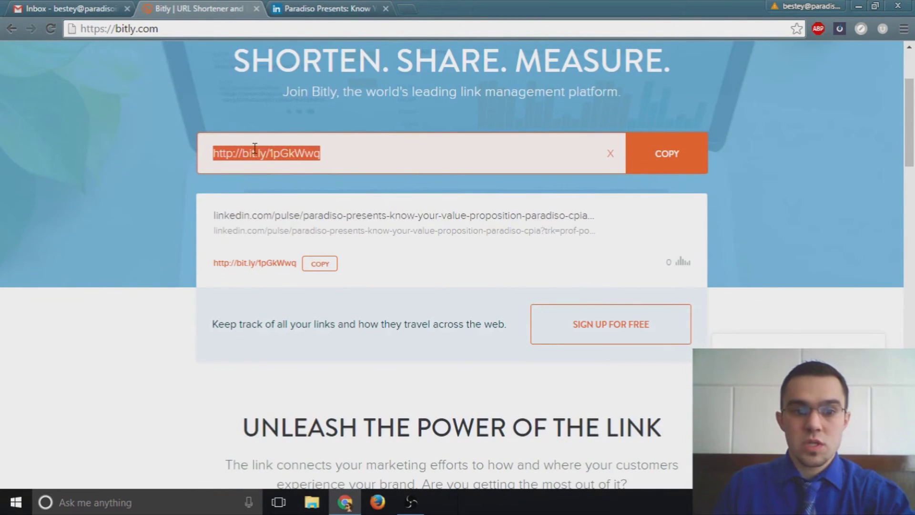
{"action": "key", "text": "ctrl+c"}
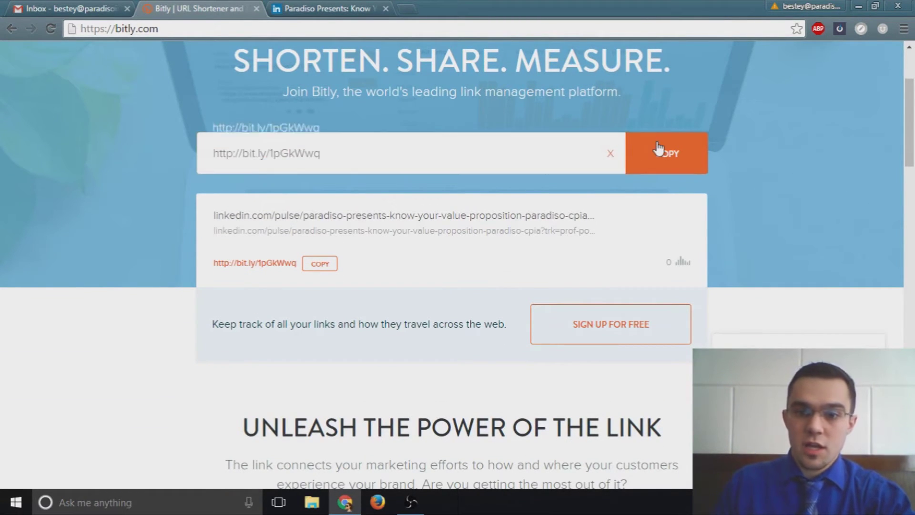
{"action": "left_click", "coordinate": [415, 4]}
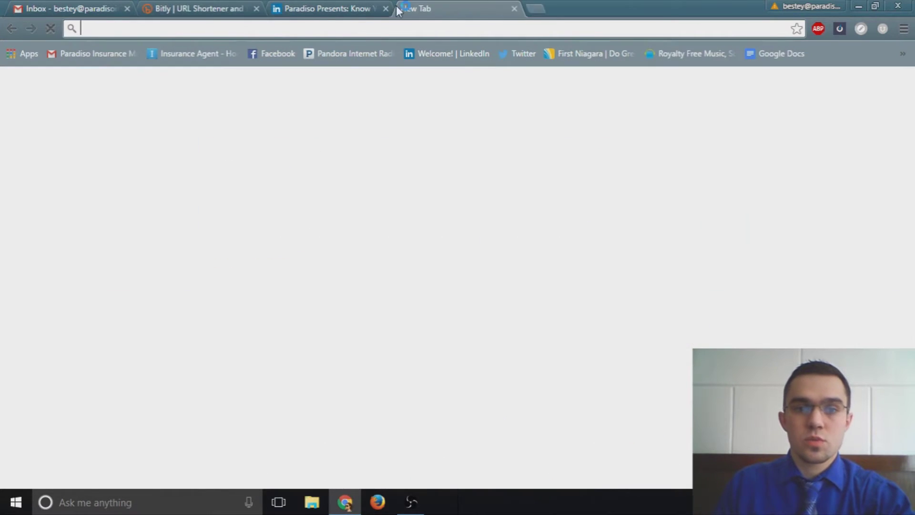
{"action": "right_click", "coordinate": [289, 30]}
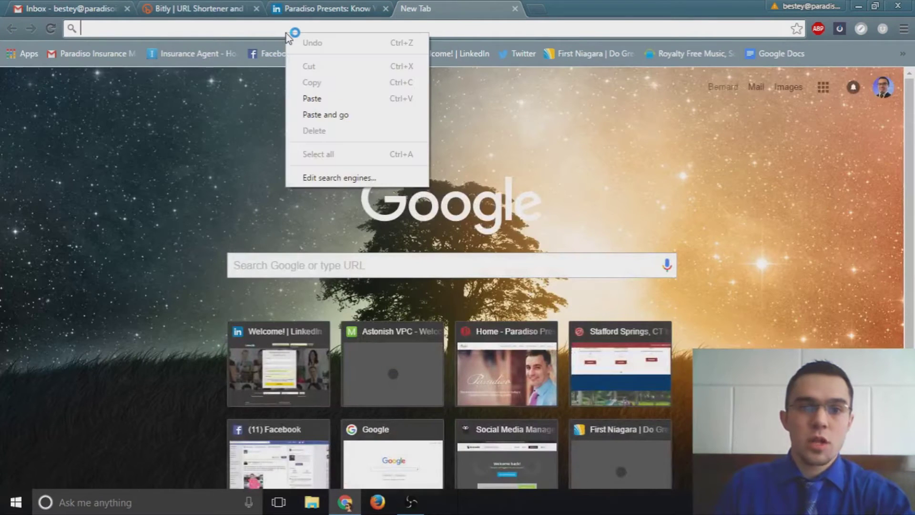
{"action": "left_click", "coordinate": [319, 98]}
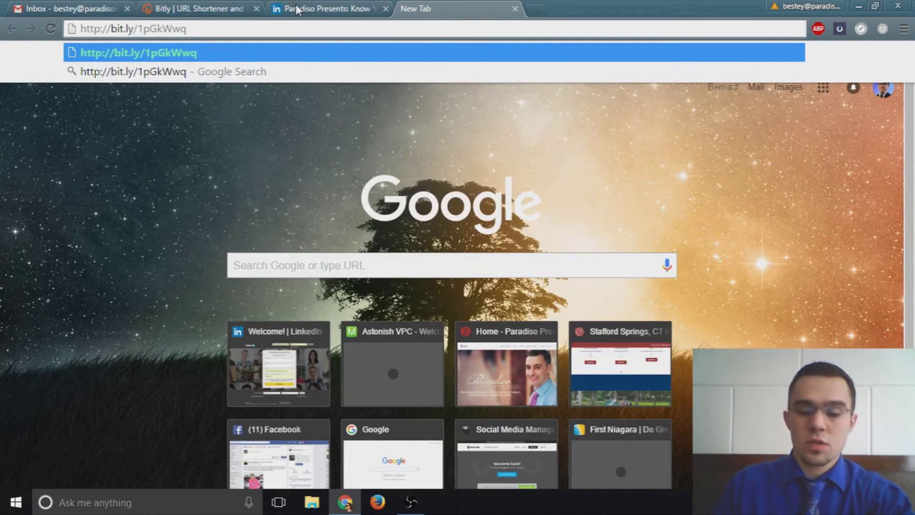
{"action": "key", "text": "Return"}
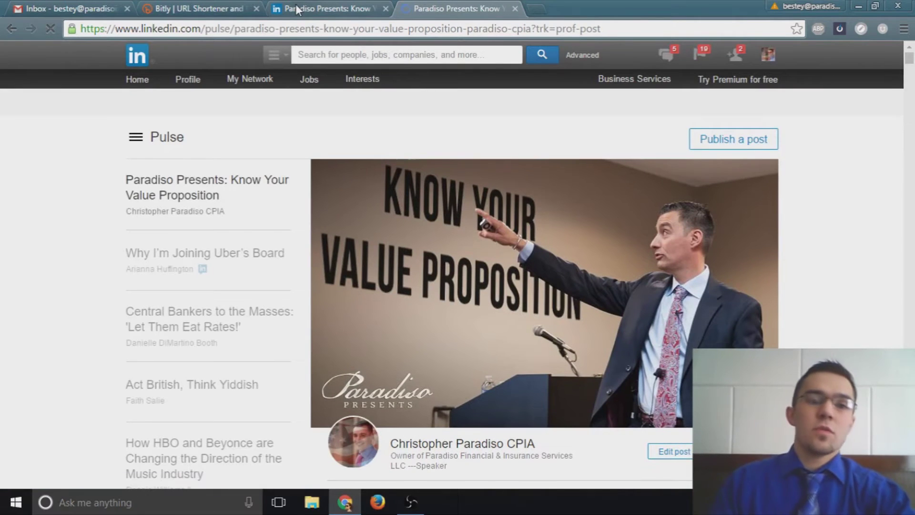
{"action": "key", "text": "ctrl+2"}
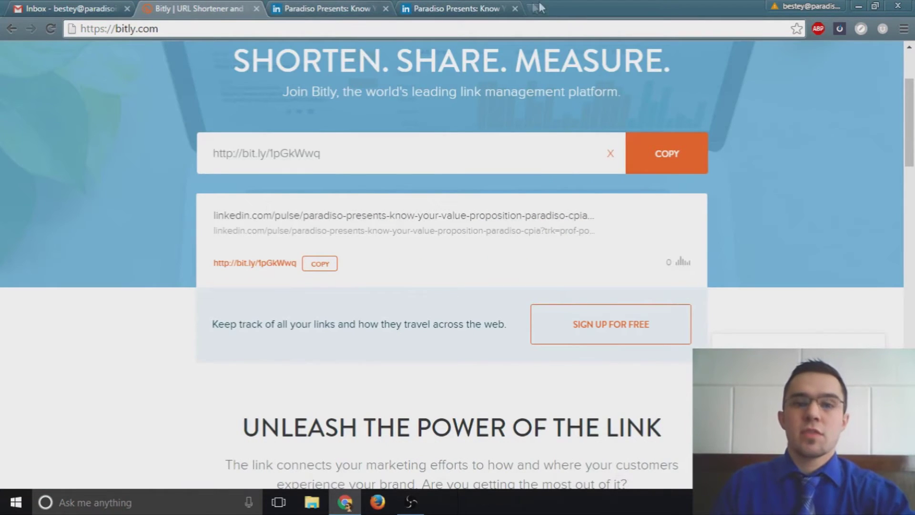
Step: Open bit.ly/1pGkWwq+ in the article tab and scroll to its Traffic section showing 1 total click
{"action": "scroll", "coordinate": [423, 347], "scroll_direction": "up", "scroll_amount": 3}
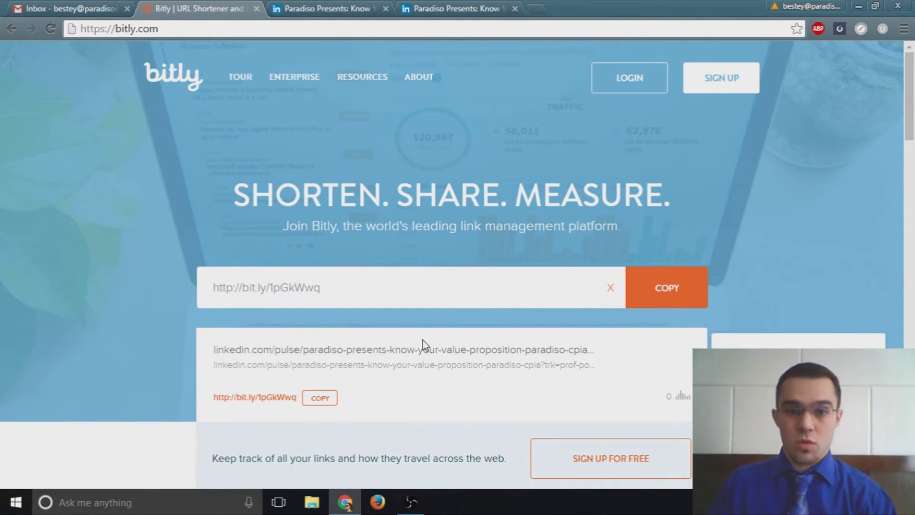
{"action": "left_click", "coordinate": [434, 8]}
{"action": "left_click", "coordinate": [424, 30]}
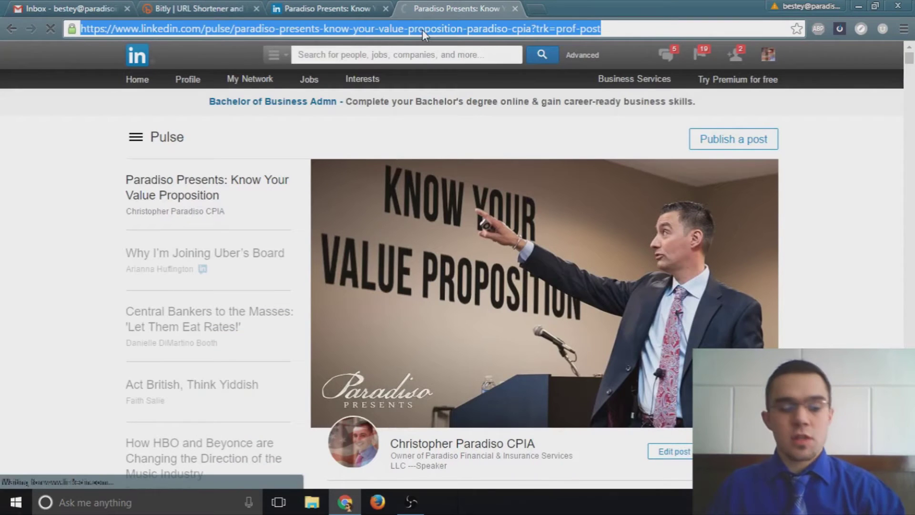
{"action": "right_click", "coordinate": [422, 30]}
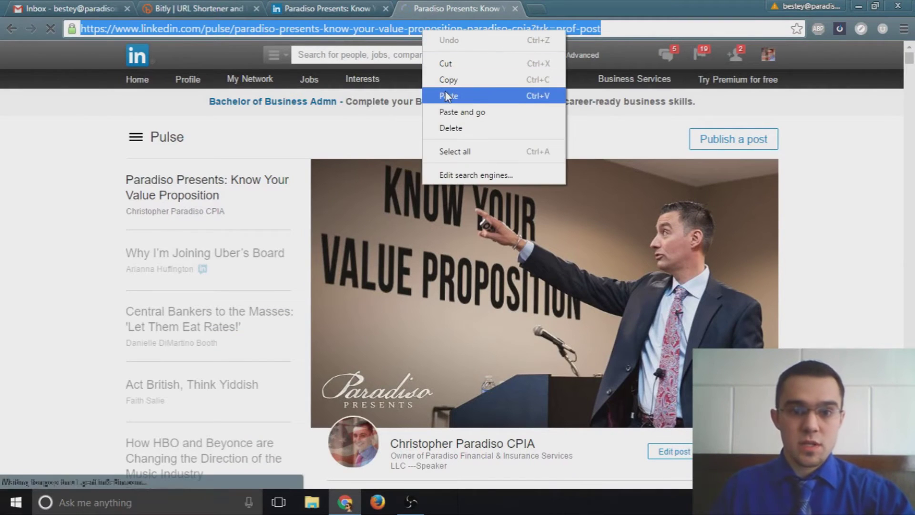
{"action": "left_click", "coordinate": [448, 96]}
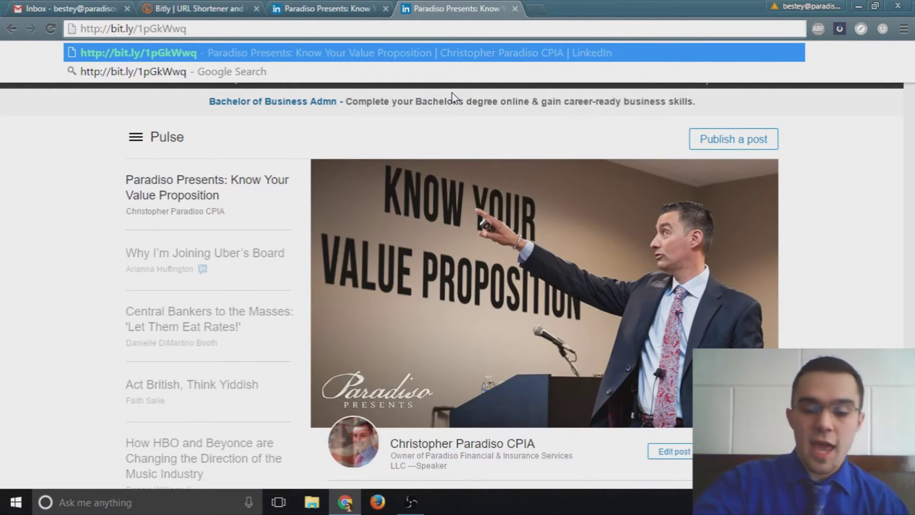
{"action": "type", "text": "+"}
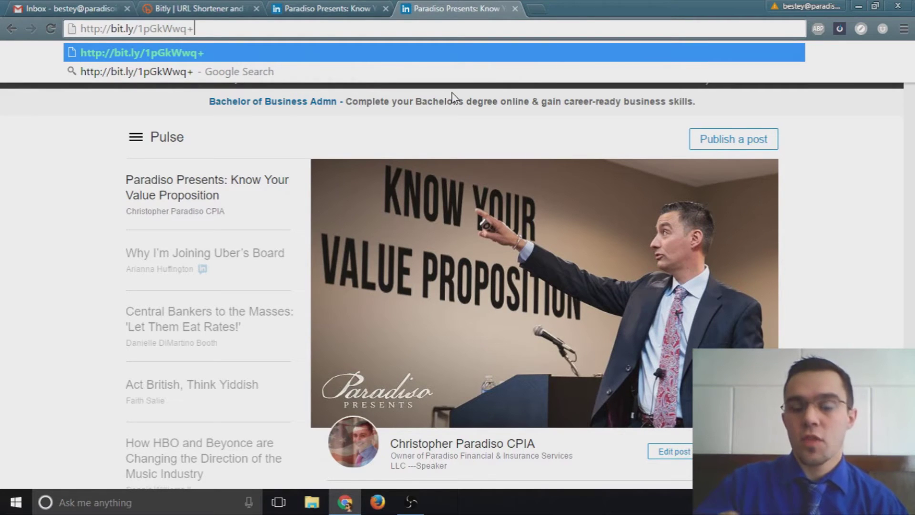
{"action": "key", "text": "Return"}
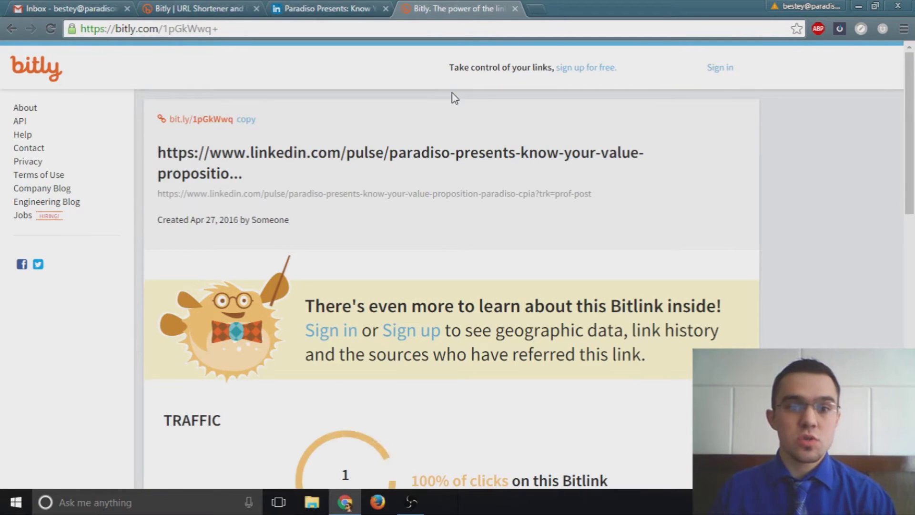
{"action": "scroll", "coordinate": [286, 315], "scroll_direction": "down", "scroll_amount": 2}
{"action": "scroll", "coordinate": [289, 321], "scroll_direction": "down", "scroll_amount": 3}
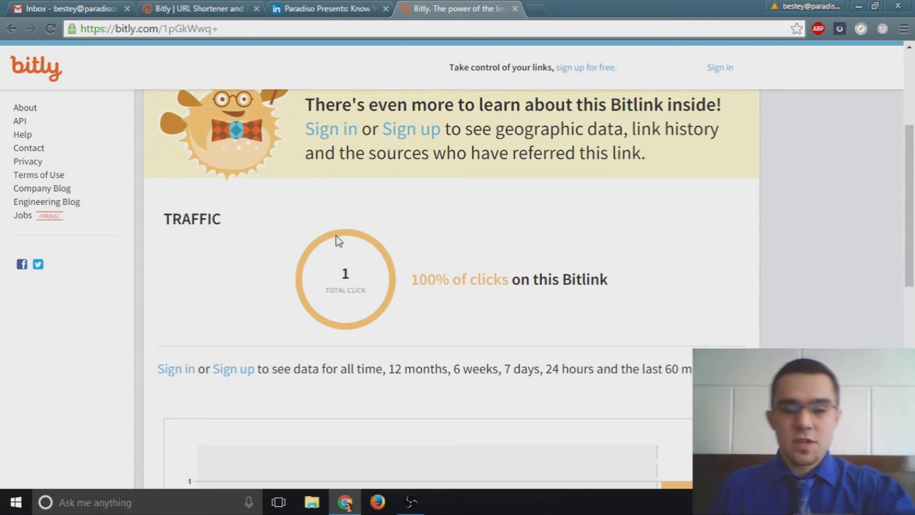
Step: Go to google.com in a new tab and open Google Docs from the apps grid
{"action": "left_click", "coordinate": [537, 9]}
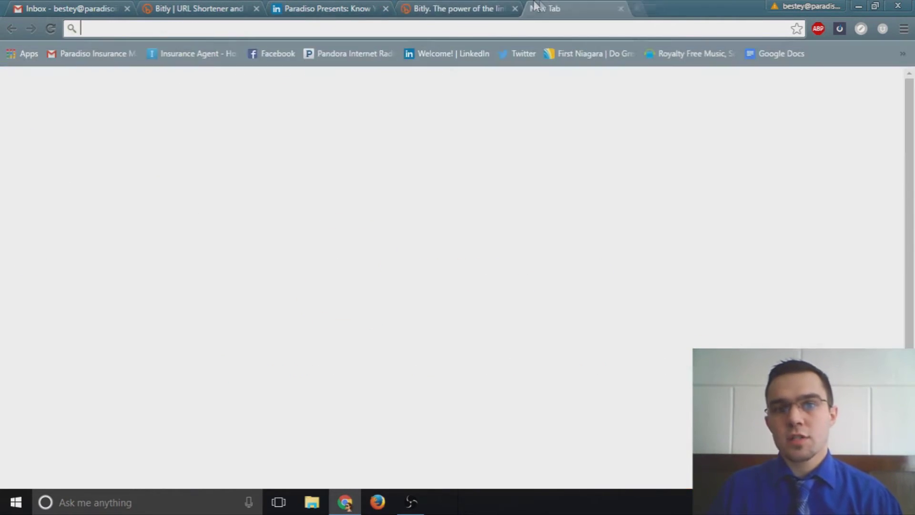
{"action": "type", "text": "google.com"}
{"action": "key", "text": "Return"}
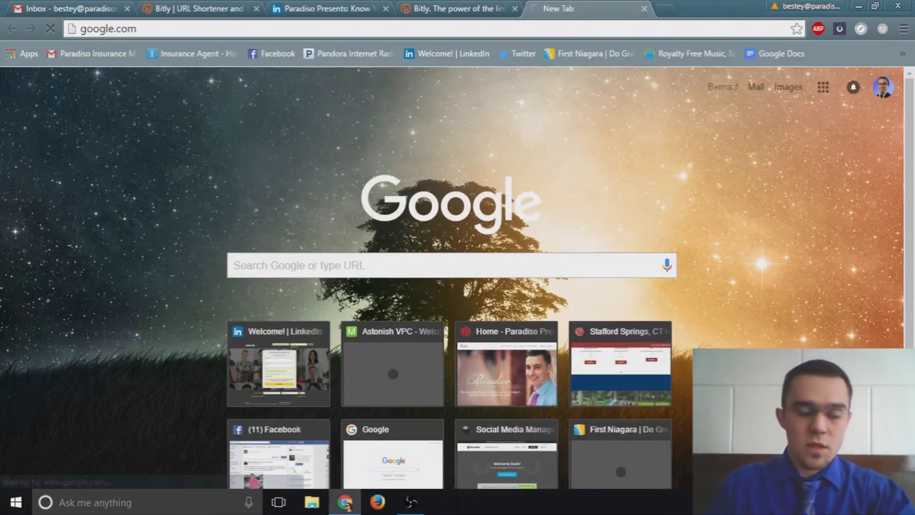
{"action": "left_click", "coordinate": [817, 61]}
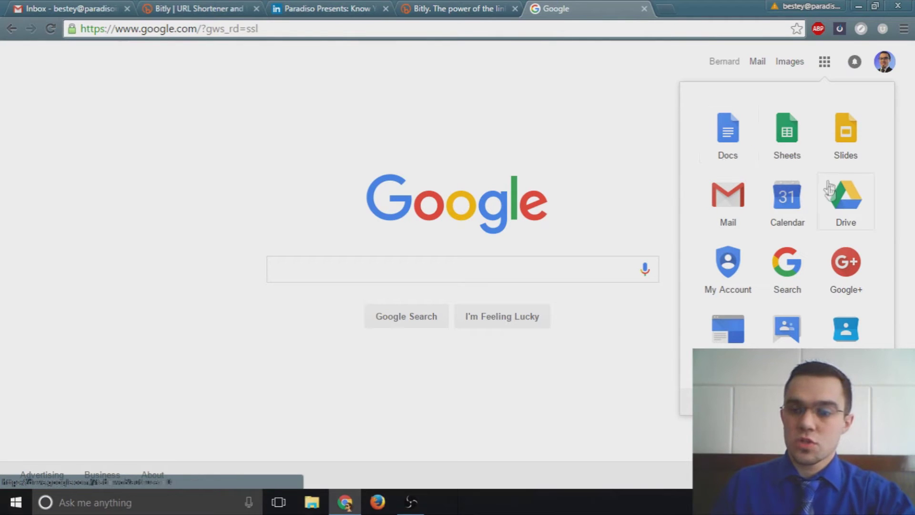
{"action": "left_click", "coordinate": [743, 138]}
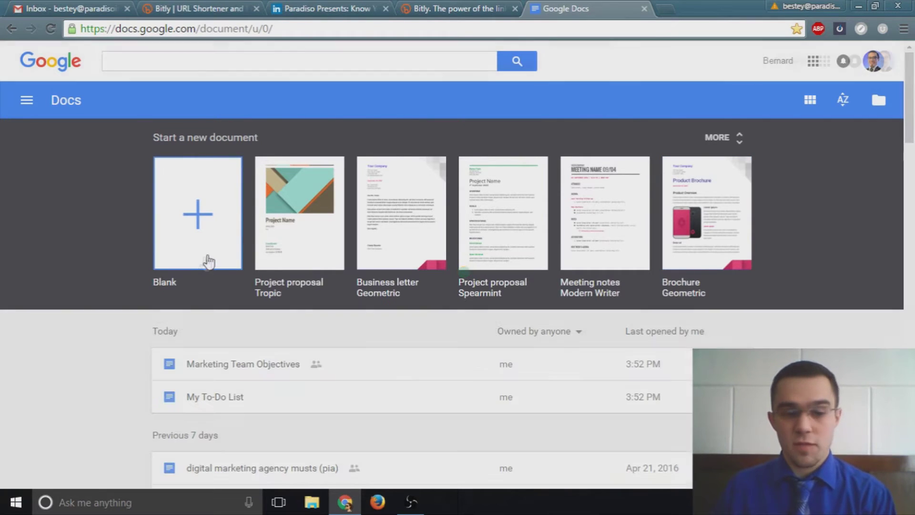
{"action": "scroll", "coordinate": [220, 351], "scroll_direction": "down", "scroll_amount": 3}
{"action": "scroll", "coordinate": [148, 341], "scroll_direction": "down", "scroll_amount": 3}
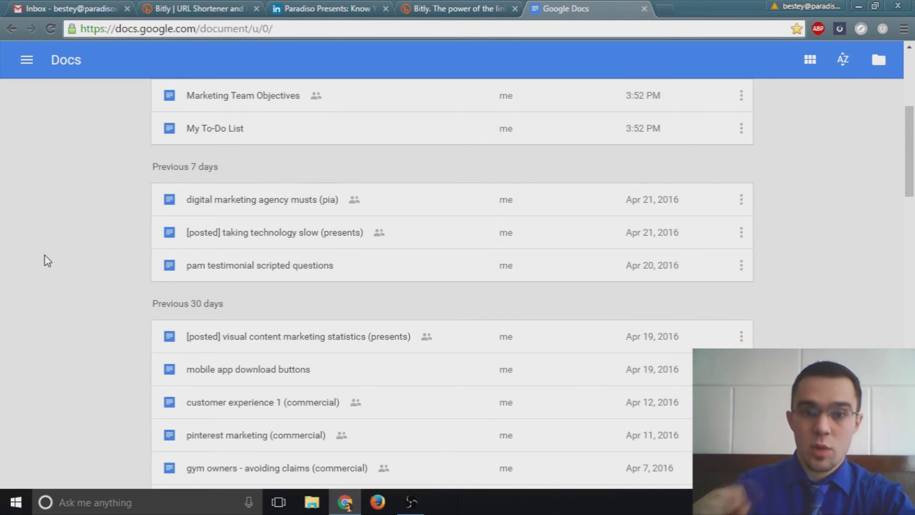
{"action": "scroll", "coordinate": [45, 256], "scroll_direction": "up", "scroll_amount": 5}
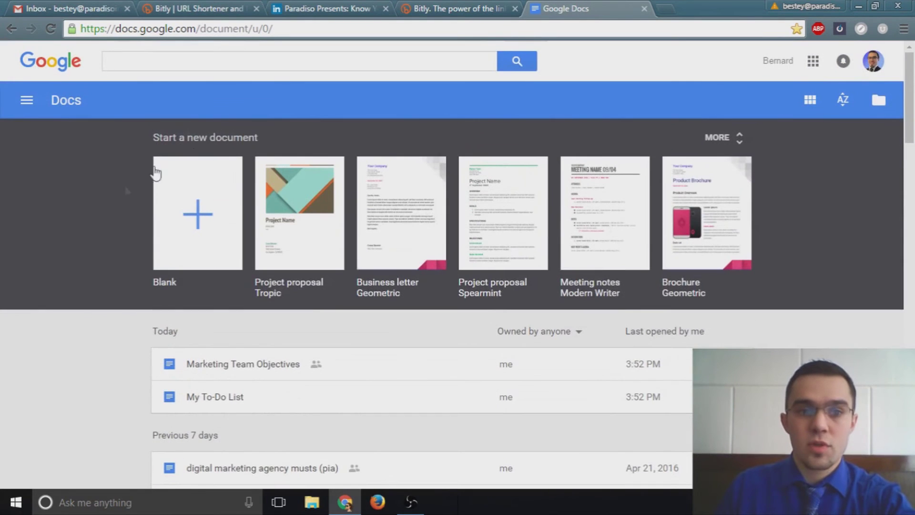
Step: Search Docs for 'birthday' and open the 'birthday postings' document
{"action": "left_click", "coordinate": [200, 61]}
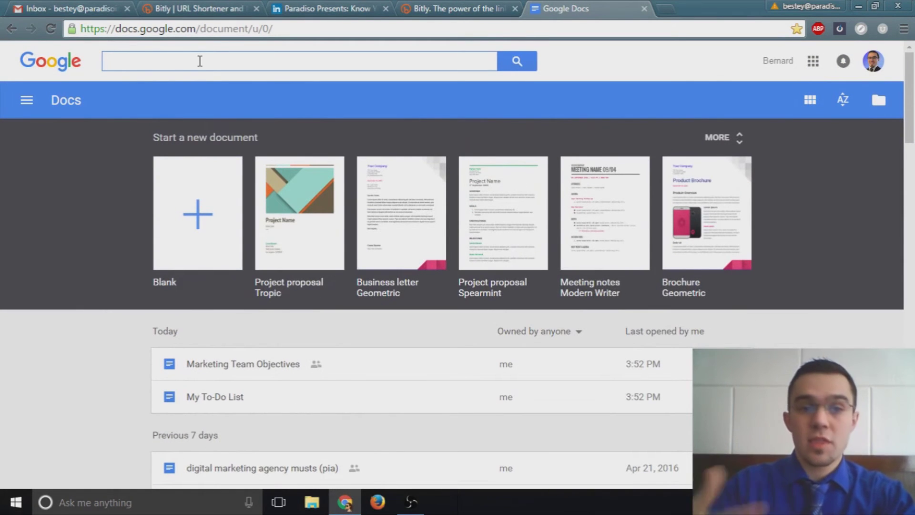
{"action": "type", "text": "birthday"}
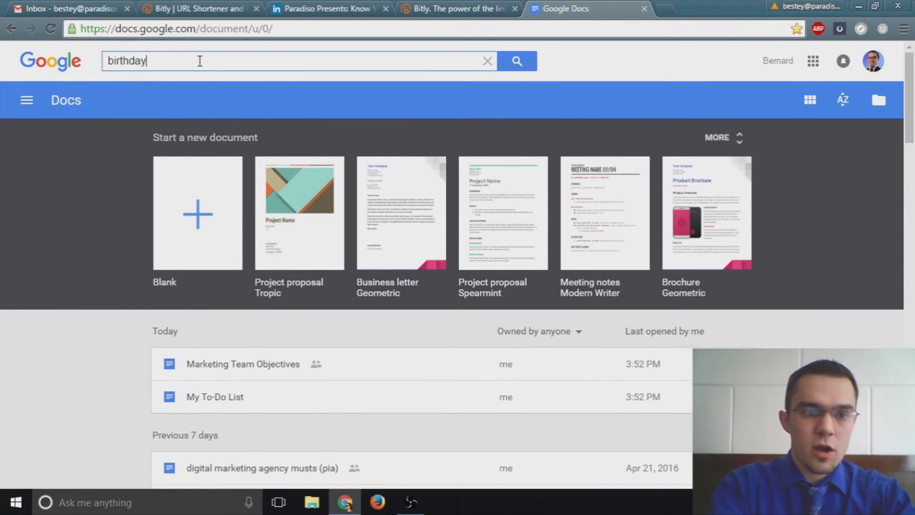
{"action": "key", "text": "Return"}
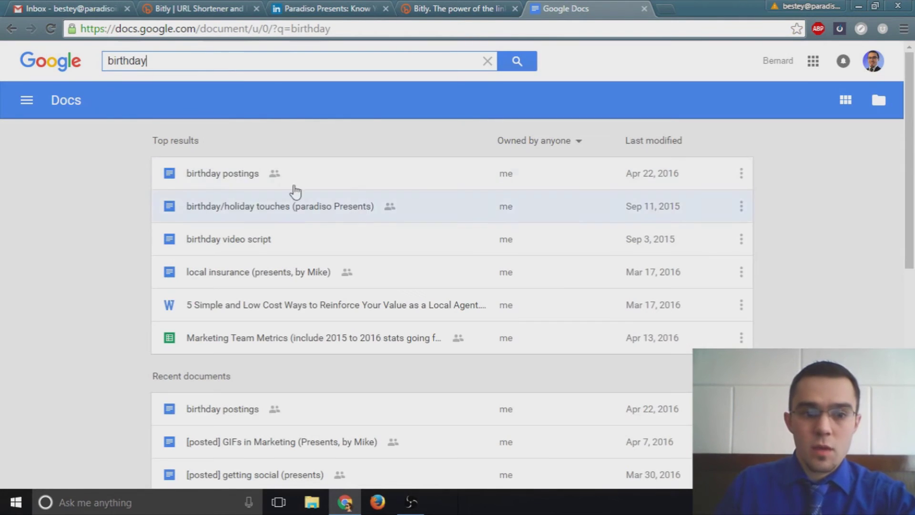
{"action": "left_click", "coordinate": [234, 174]}
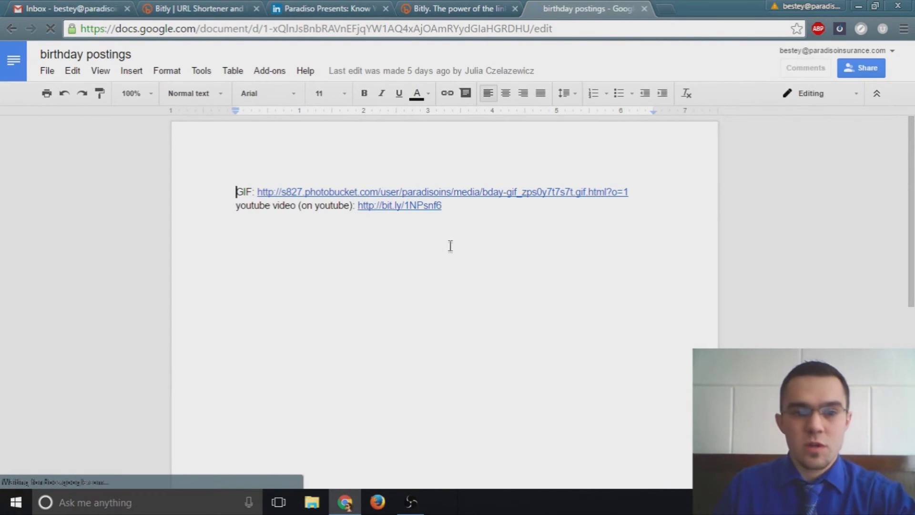
{"action": "left_click", "coordinate": [447, 205]}
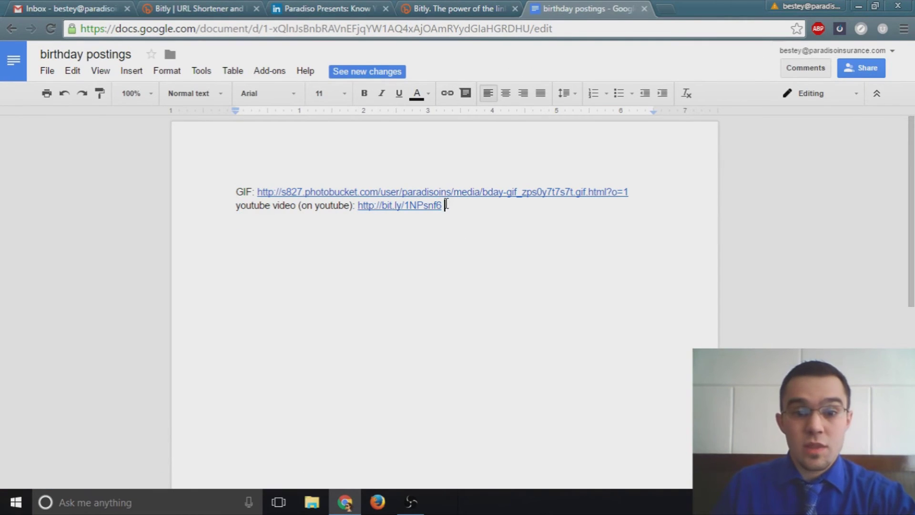
{"action": "left_click_drag", "start_coordinate": [443, 204], "coordinate": [364, 206]}
{"action": "right_click", "coordinate": [359, 206]}
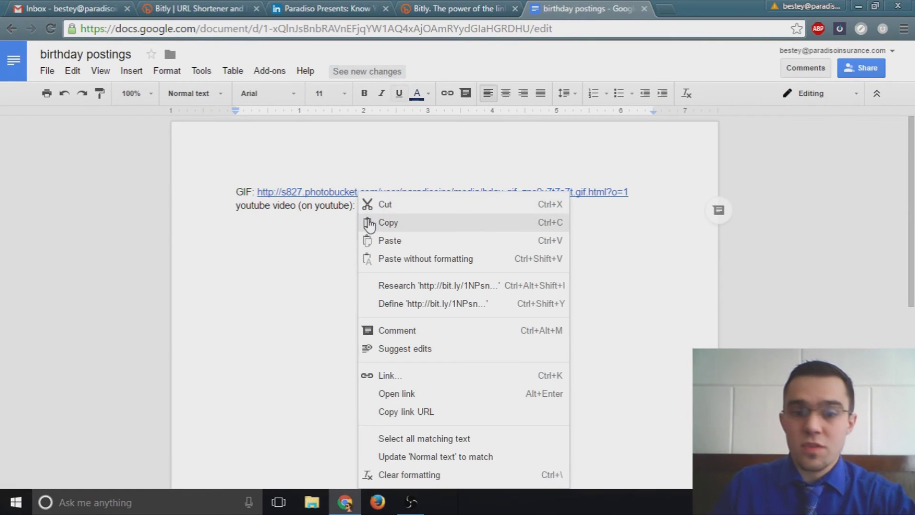
{"action": "left_click", "coordinate": [368, 220]}
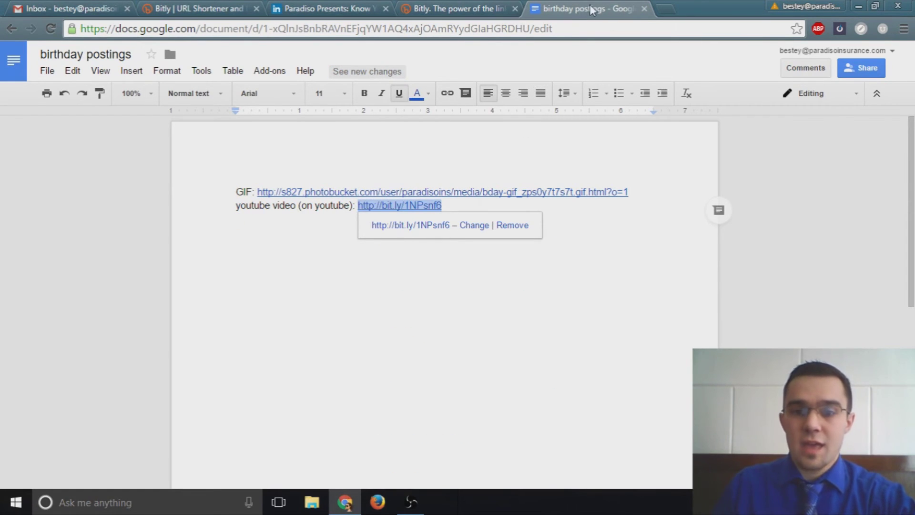
{"action": "left_click", "coordinate": [499, 192]}
{"action": "left_click", "coordinate": [568, 280]}
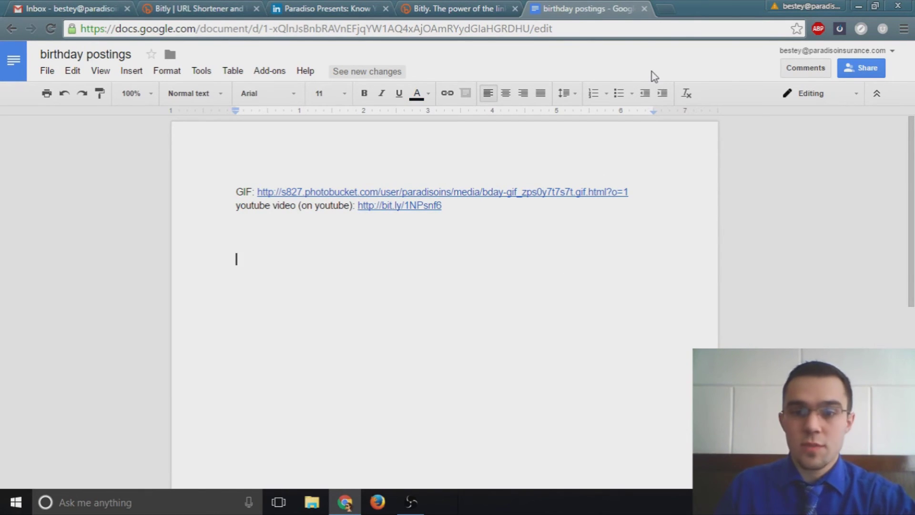
Step: Load bit.ly/1NPsnf6+ in a new tab to reach the link's stats page
{"action": "left_click", "coordinate": [666, 9]}
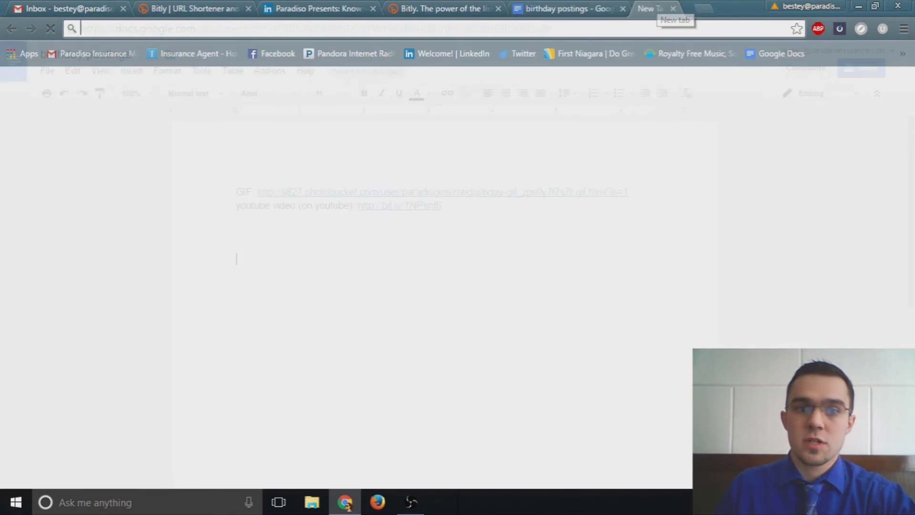
{"action": "key", "text": "ctrl+v"}
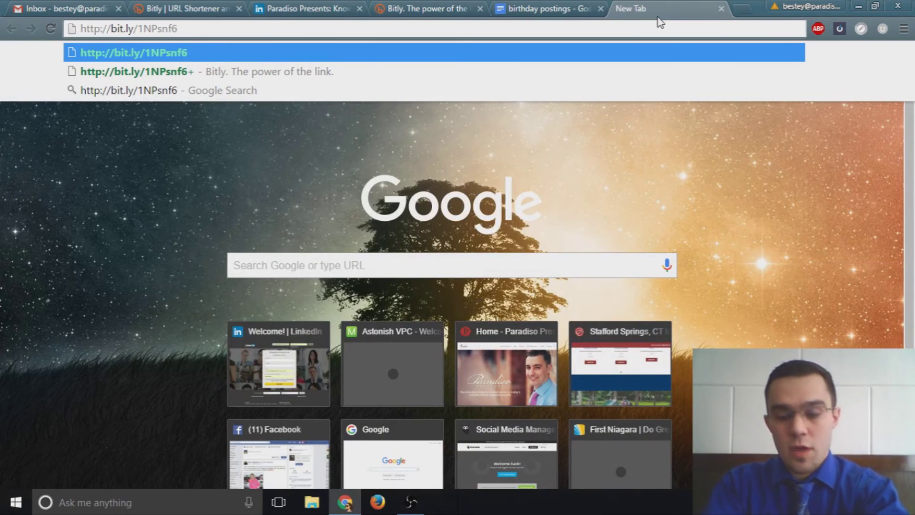
{"action": "type", "text": "+"}
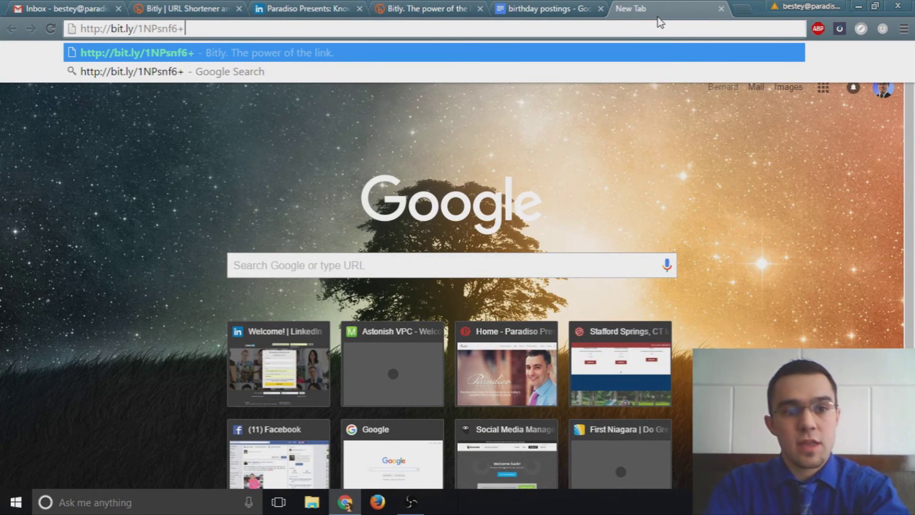
{"action": "key", "text": "Return"}
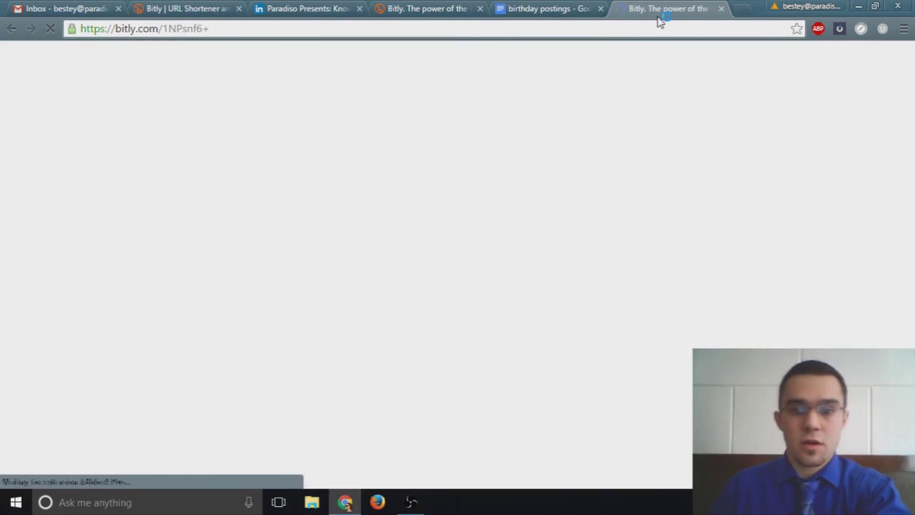
Step: Scroll through the 'Happy Birthday from Paradiso Insurance!' stats: 371 clicks and daily chart, then back up
{"action": "scroll", "coordinate": [619, 206], "scroll_direction": "down", "scroll_amount": 5}
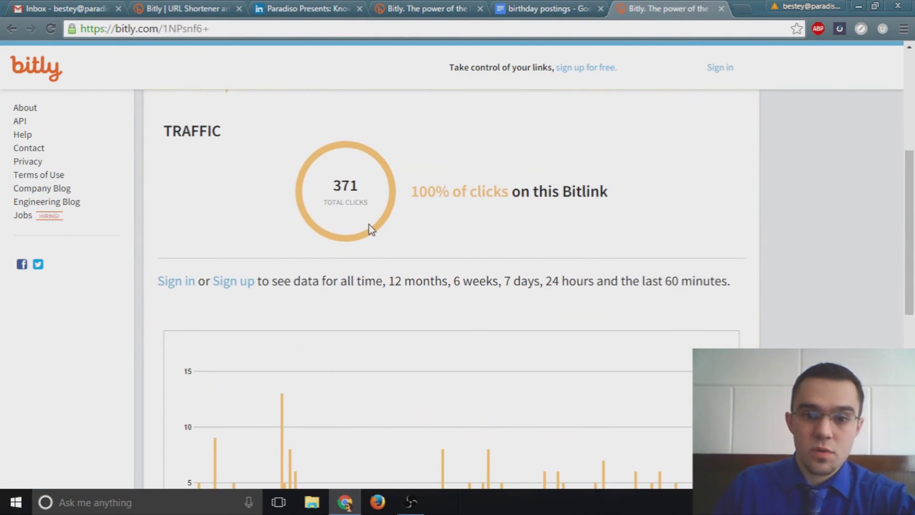
{"action": "scroll", "coordinate": [371, 231], "scroll_direction": "down", "scroll_amount": 3}
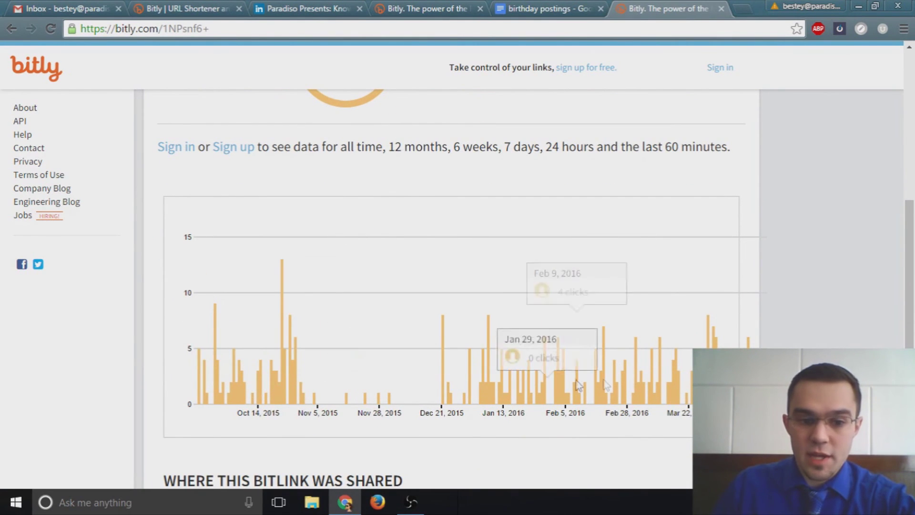
{"action": "scroll", "coordinate": [815, 346], "scroll_direction": "down", "scroll_amount": 4}
{"action": "scroll", "coordinate": [805, 343], "scroll_direction": "down", "scroll_amount": 2}
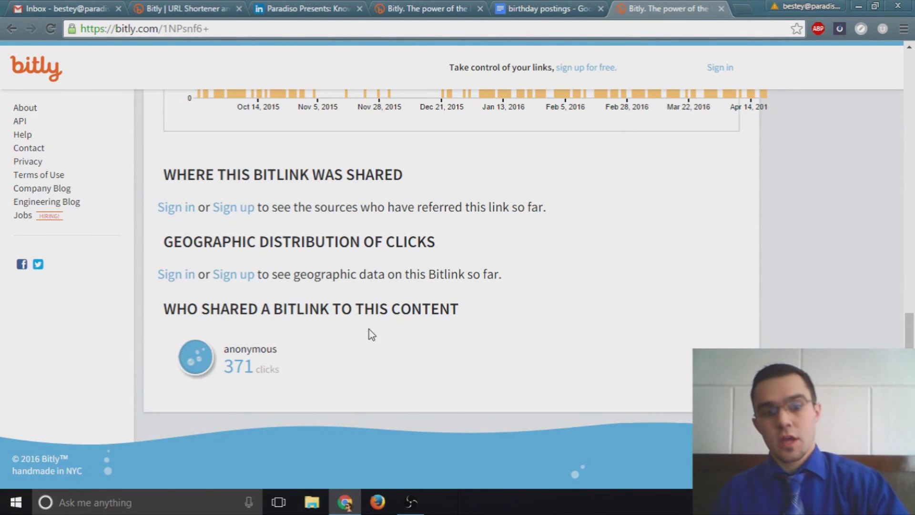
{"action": "scroll", "coordinate": [369, 333], "scroll_direction": "up", "scroll_amount": 6}
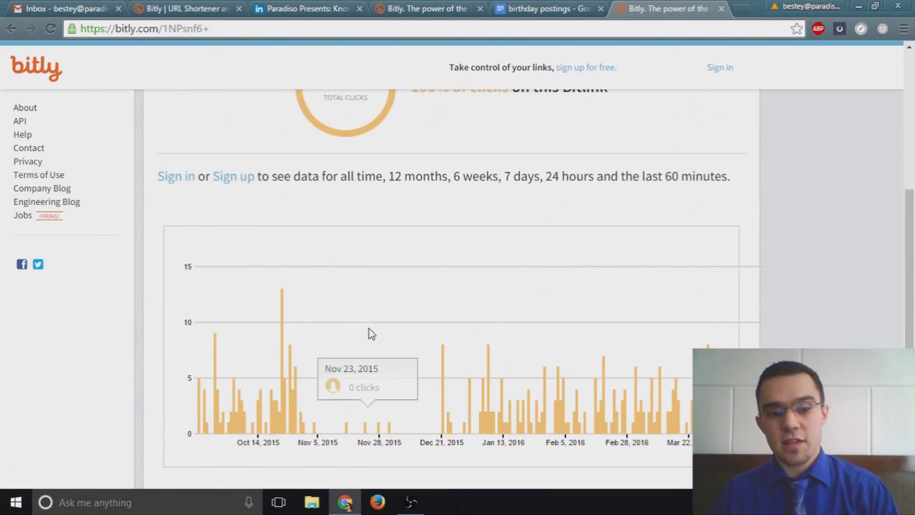
{"action": "scroll", "coordinate": [369, 333], "scroll_direction": "down", "scroll_amount": 4}
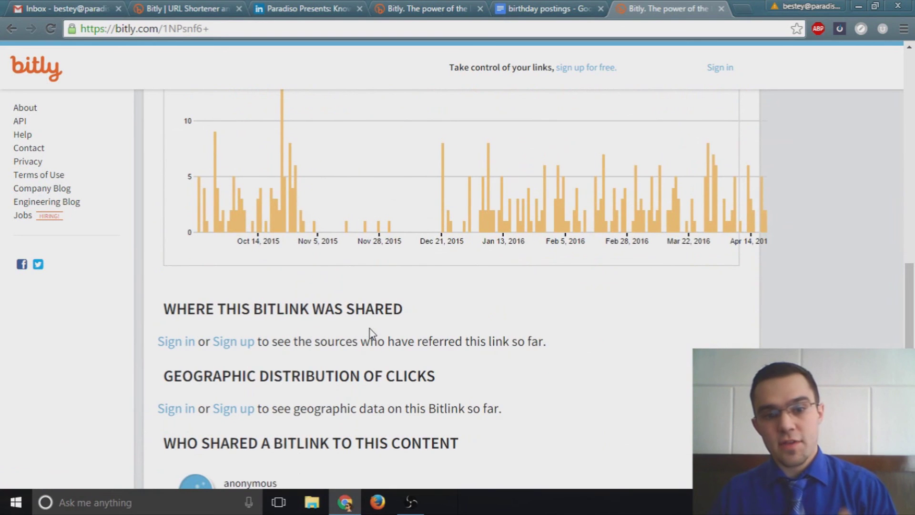
{"action": "scroll", "coordinate": [371, 332], "scroll_direction": "up", "scroll_amount": 9}
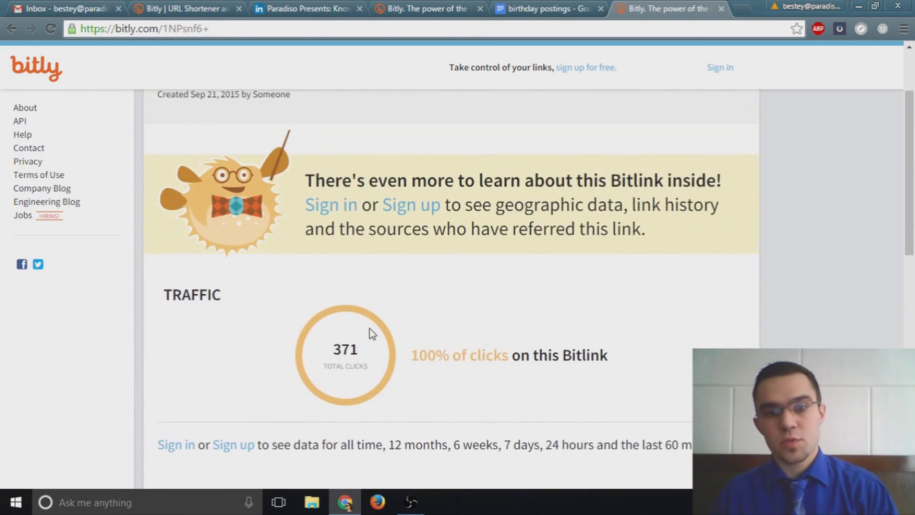
{"action": "scroll", "coordinate": [371, 333], "scroll_direction": "up", "scroll_amount": 2}
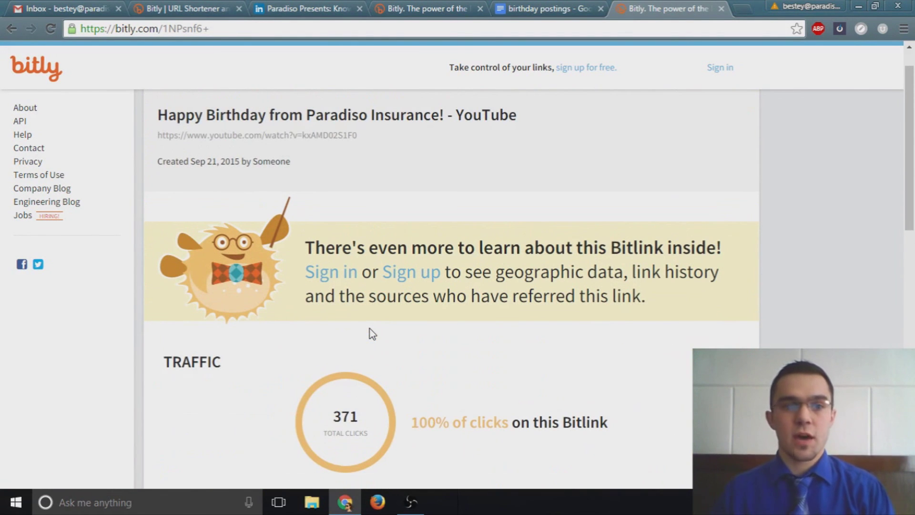